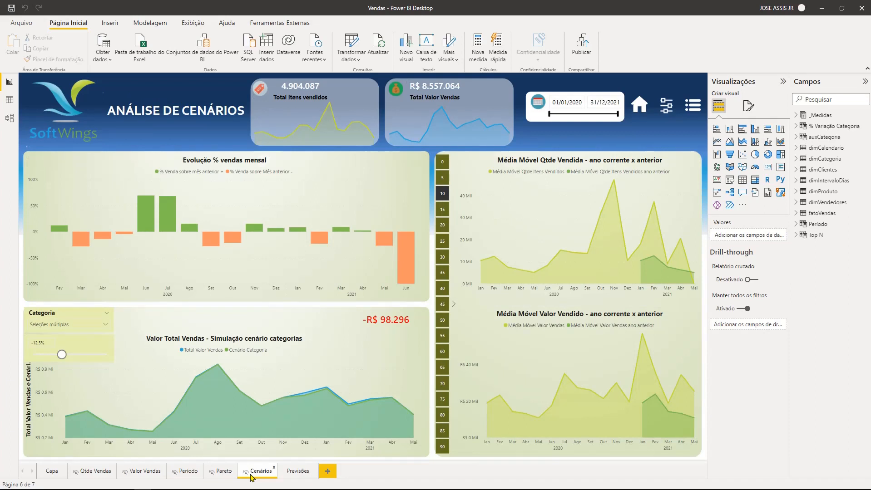
Step: Inspect the dimCalendario fields behind the Total Valor Vendas por Data chart on the Previsões page and open the chart's analysis options
{"action": "left_click", "coordinate": [297, 472]}
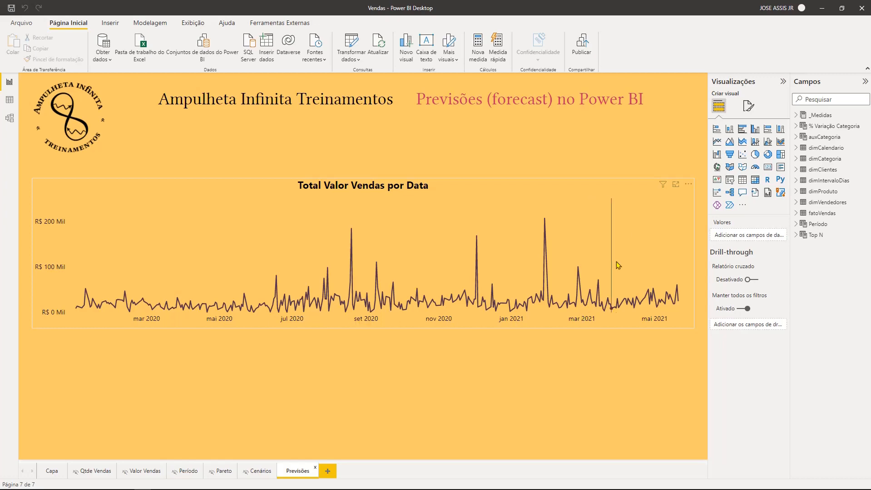
{"action": "left_click", "coordinate": [635, 189]}
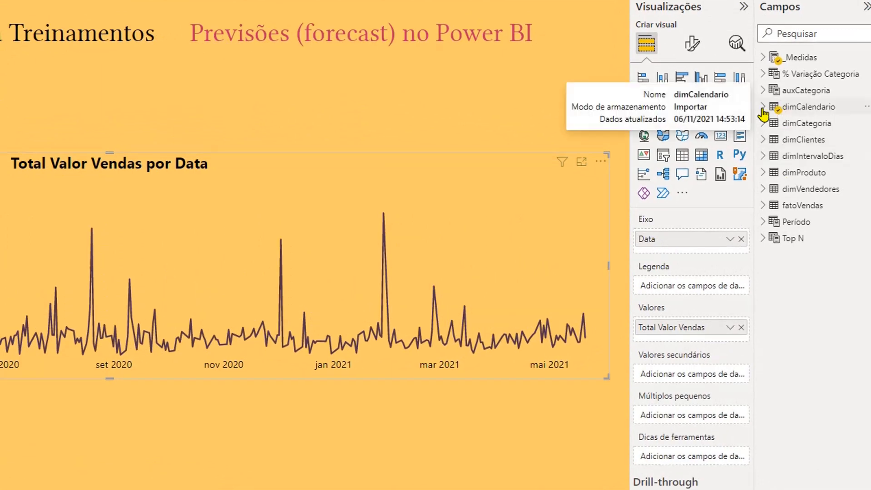
{"action": "left_click", "coordinate": [777, 109]}
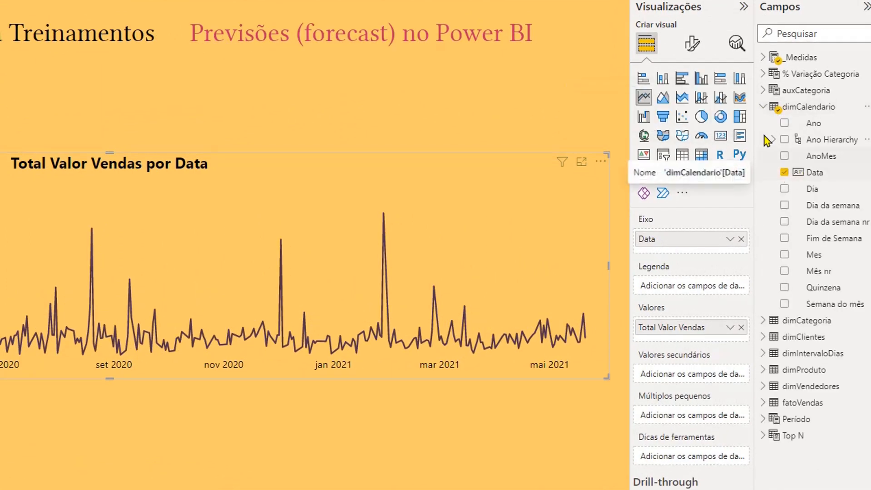
{"action": "left_click", "coordinate": [763, 109]}
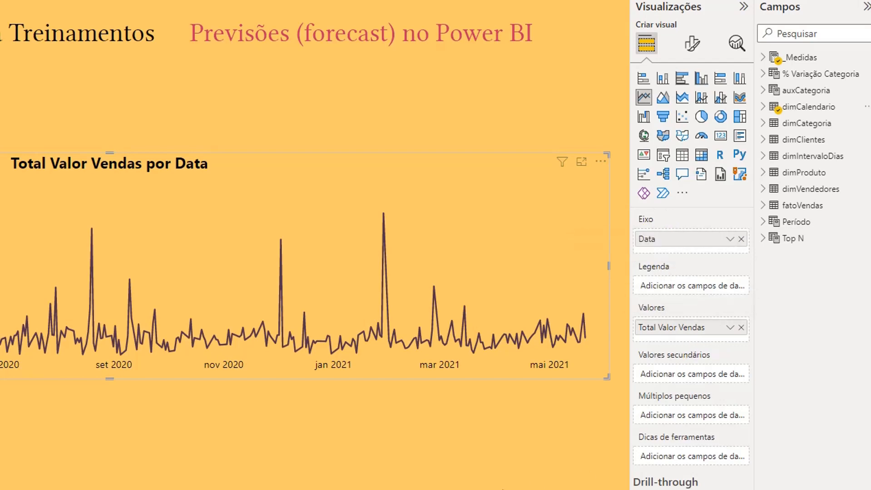
{"action": "left_click", "coordinate": [737, 45]}
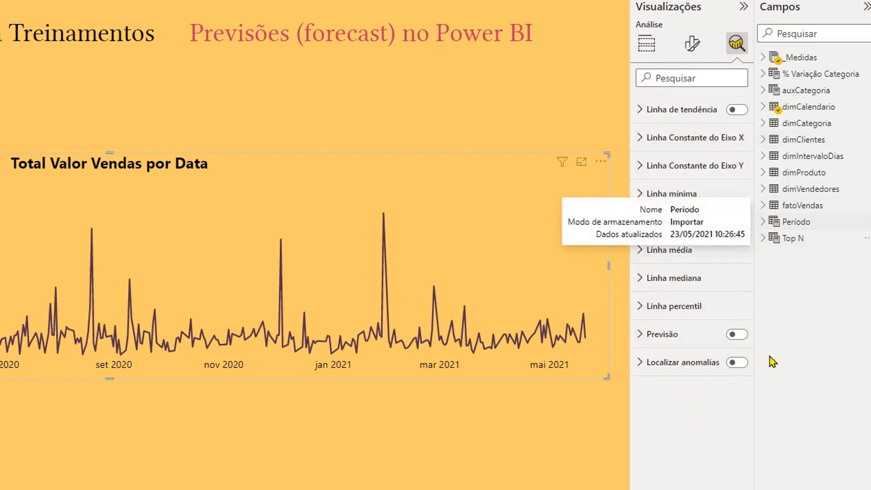
Step: Add a trend line to the sales chart, trying the Sólido line style before setting it to Pontilhado in blue
{"action": "left_click", "coordinate": [740, 110]}
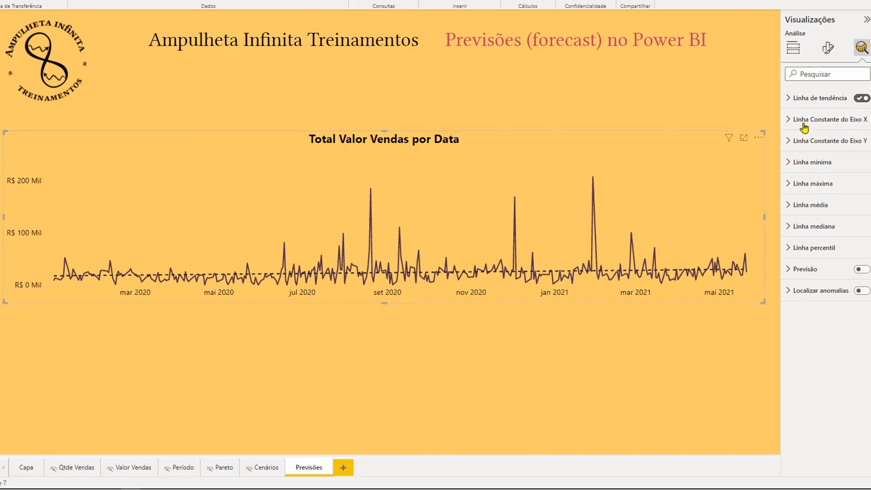
{"action": "left_click", "coordinate": [787, 101]}
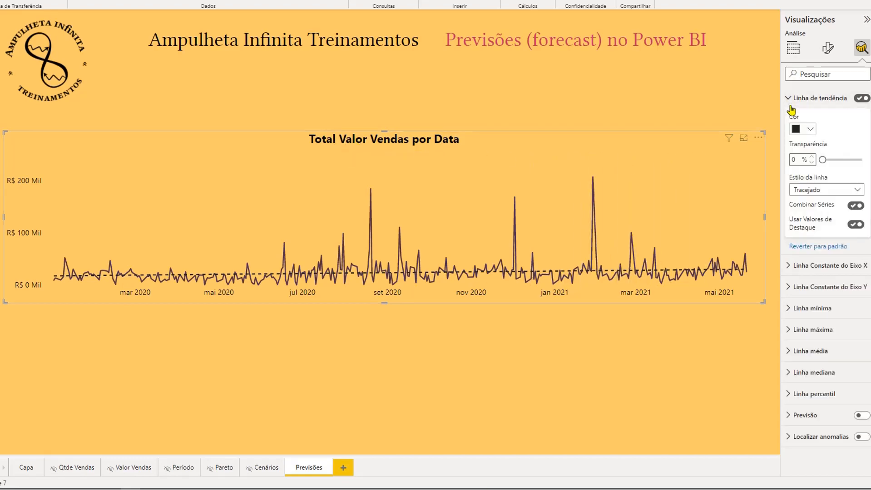
{"action": "left_click", "coordinate": [842, 194]}
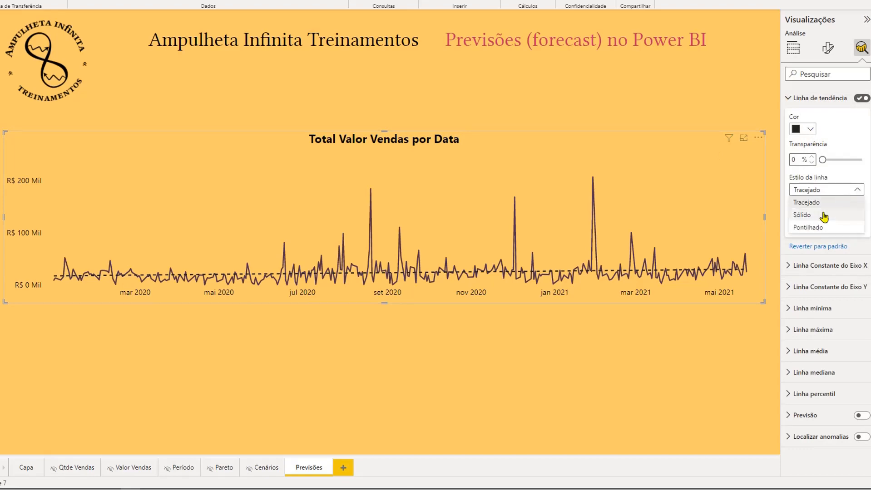
{"action": "left_click", "coordinate": [818, 216]}
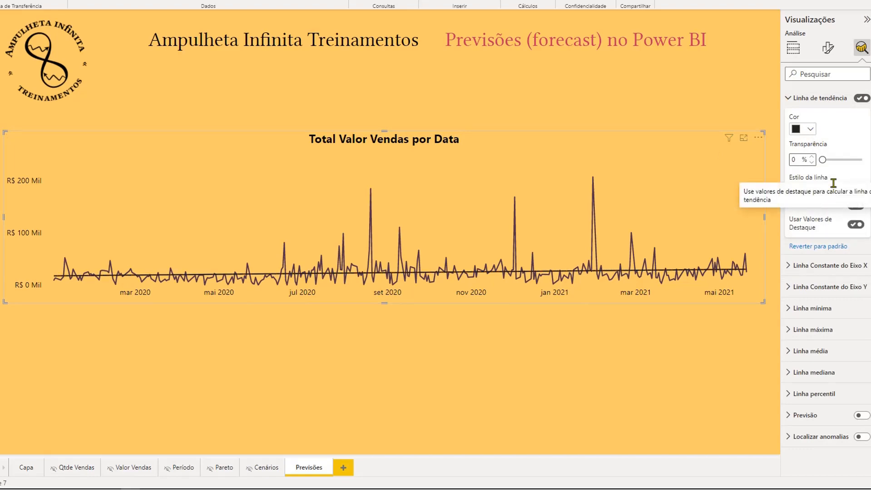
{"action": "left_click", "coordinate": [829, 194]}
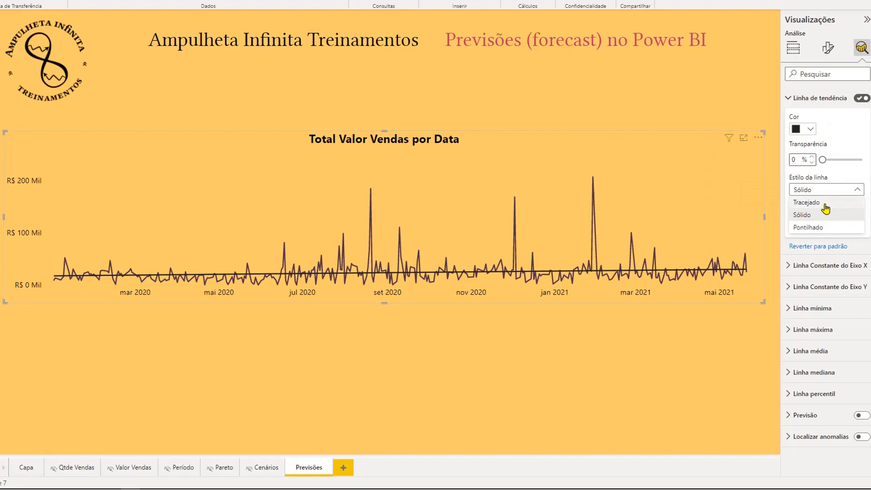
{"action": "left_click", "coordinate": [824, 227]}
{"action": "left_click", "coordinate": [811, 129]}
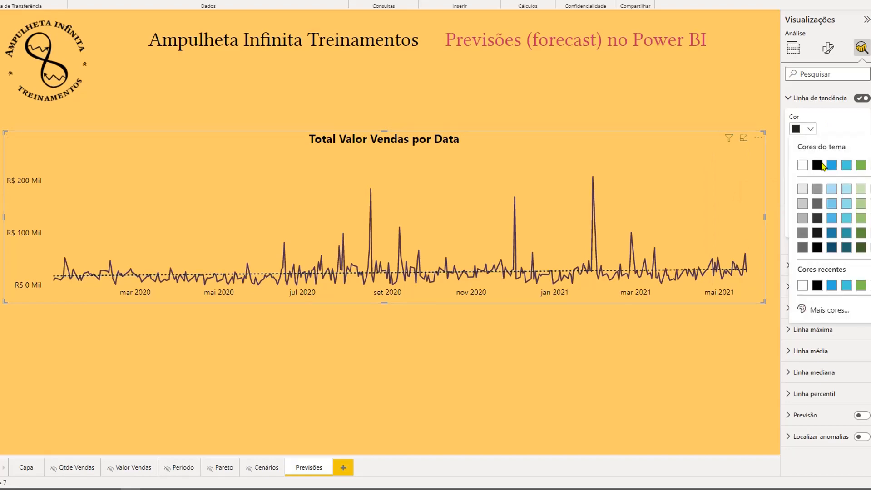
{"action": "left_click", "coordinate": [831, 166]}
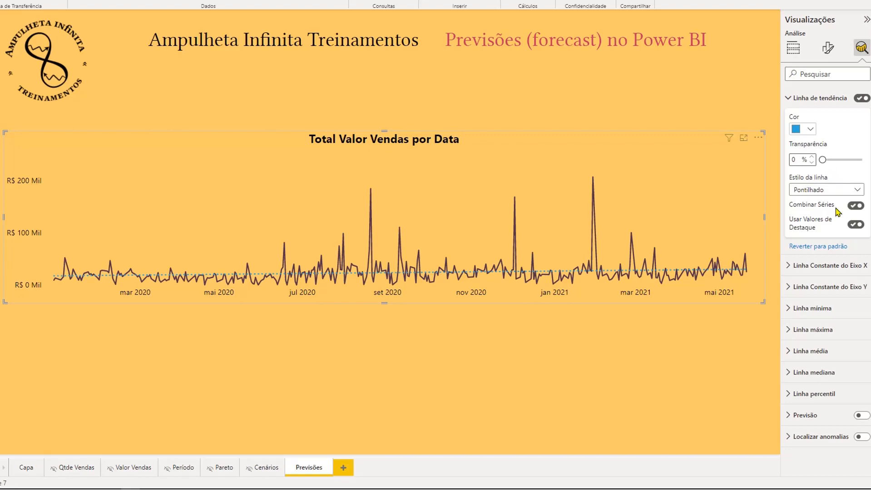
Step: Turn off the trend line on the Total Valor Vendas por Data chart and collapse its settings
{"action": "left_click", "coordinate": [859, 98]}
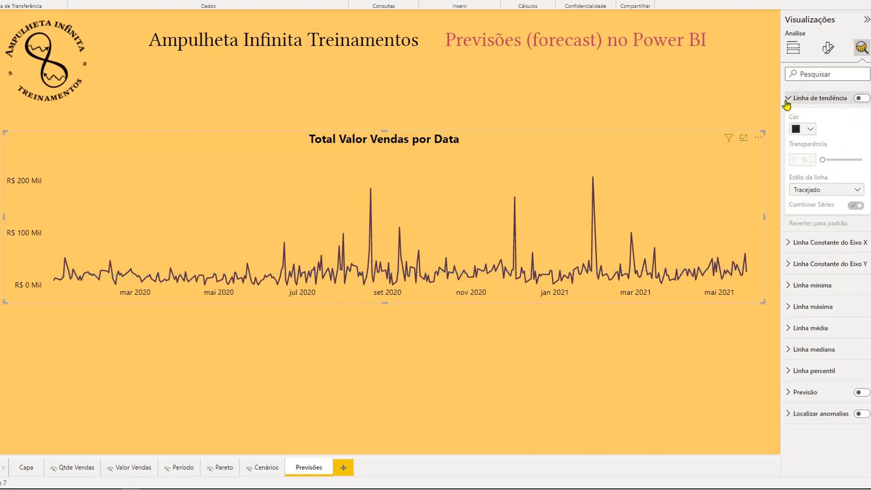
{"action": "left_click", "coordinate": [791, 104]}
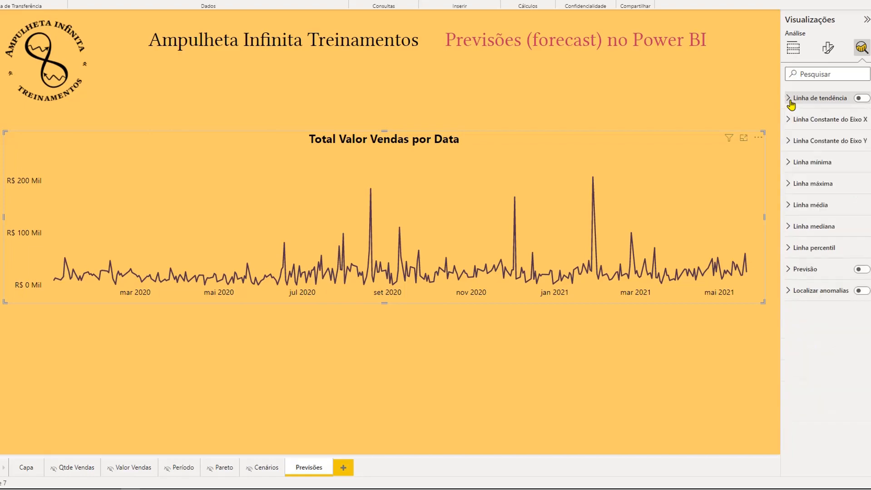
Step: Try to add a forecast (Previsão) to the daily sales chart, check its warning details and switch the forecast off
{"action": "left_click", "coordinate": [862, 270]}
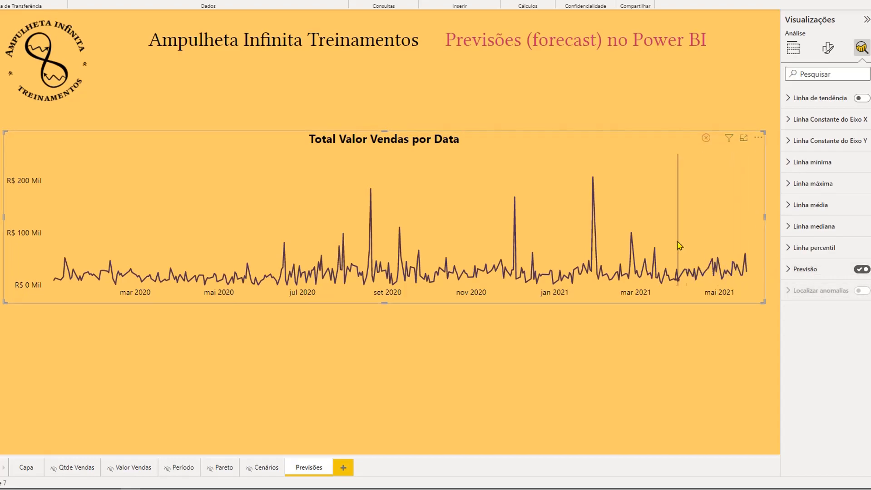
{"action": "mouse_move", "coordinate": [707, 145]}
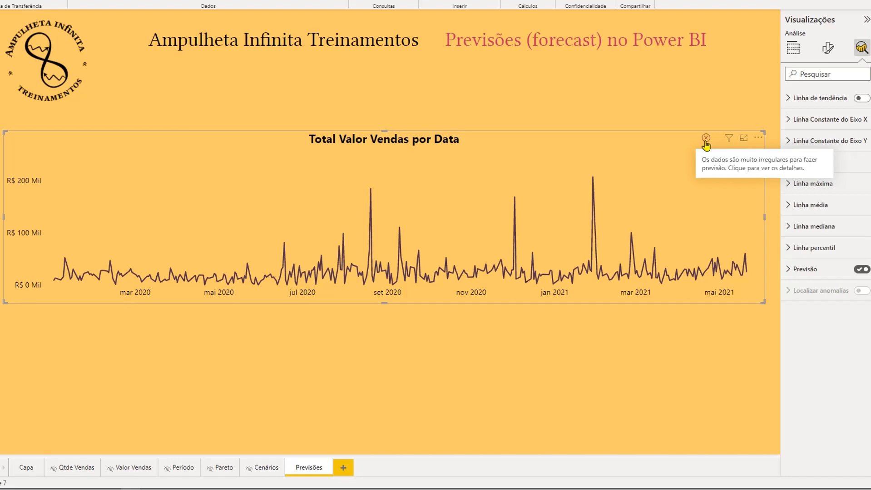
{"action": "left_click", "coordinate": [861, 270]}
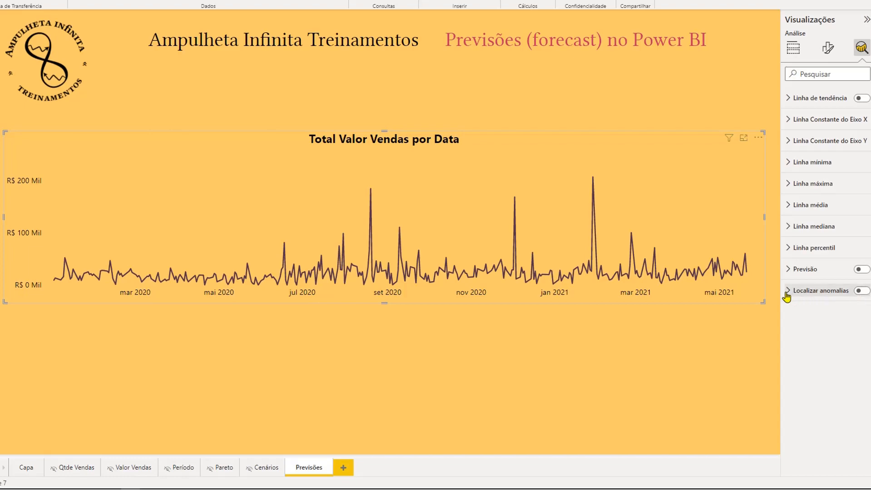
Step: Enable anomaly detection on the sales chart and add CIDADE from fatoVendas as an explanation field
{"action": "left_click", "coordinate": [861, 293]}
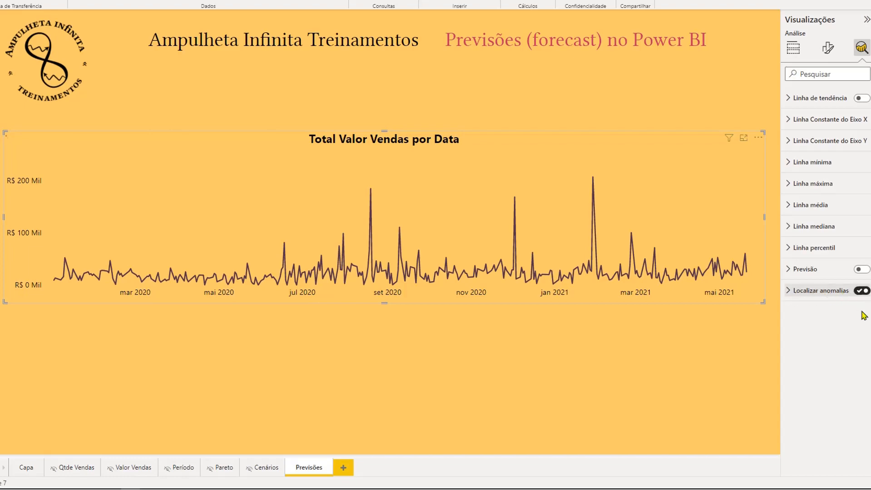
{"action": "left_click", "coordinate": [788, 292]}
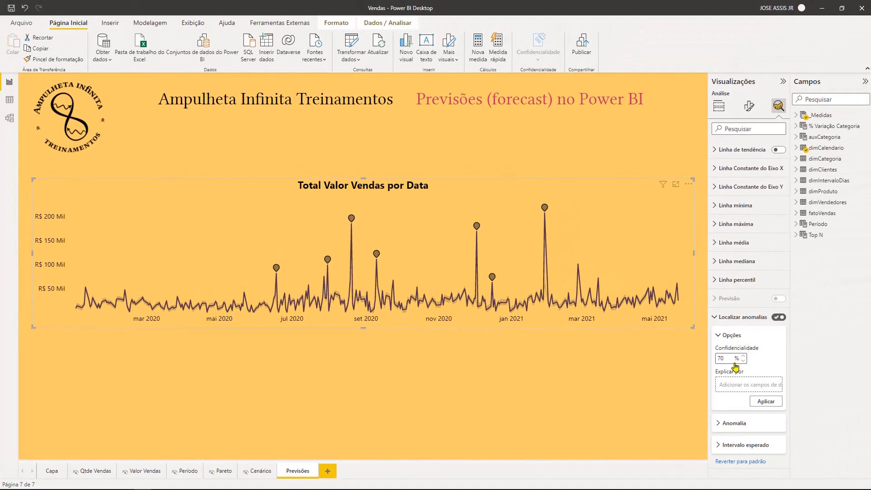
{"action": "left_click", "coordinate": [822, 213]}
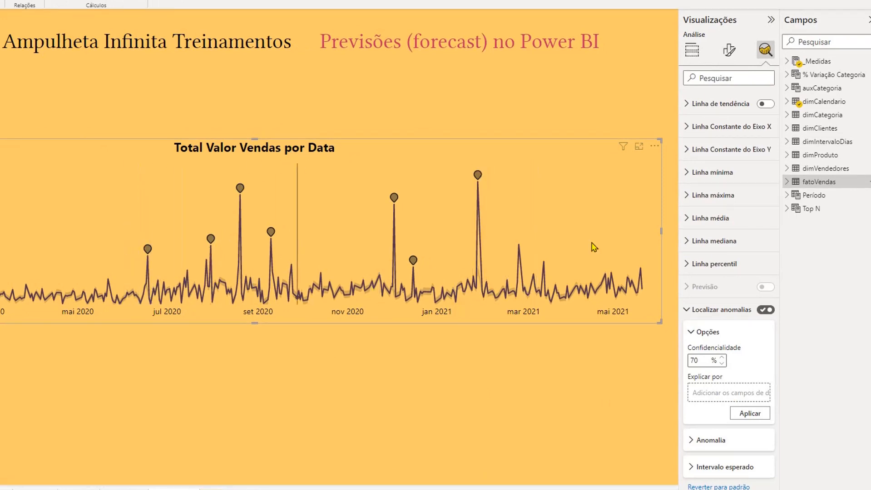
{"action": "left_click", "coordinate": [790, 182]}
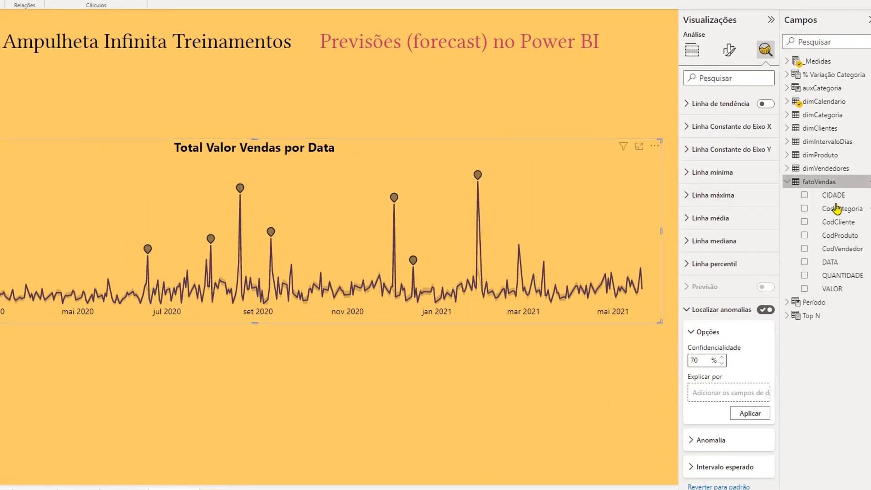
{"action": "left_click_drag", "start_coordinate": [843, 197], "coordinate": [749, 401]}
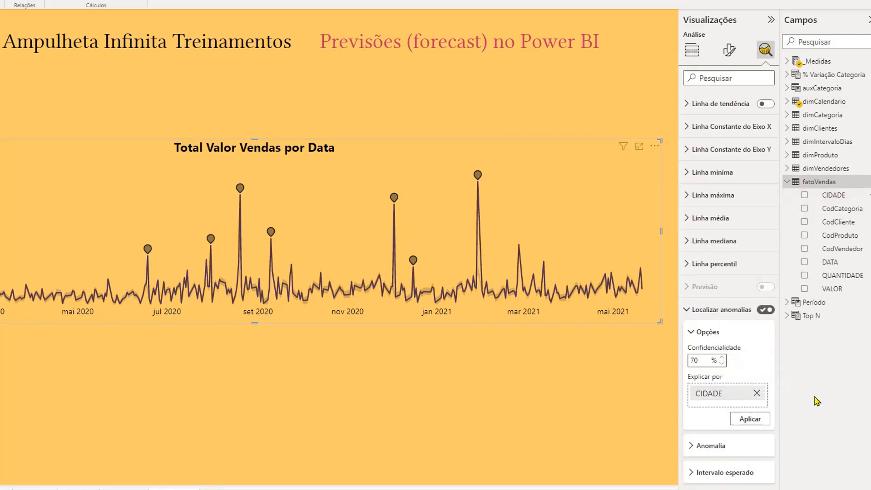
{"action": "left_click", "coordinate": [788, 182]}
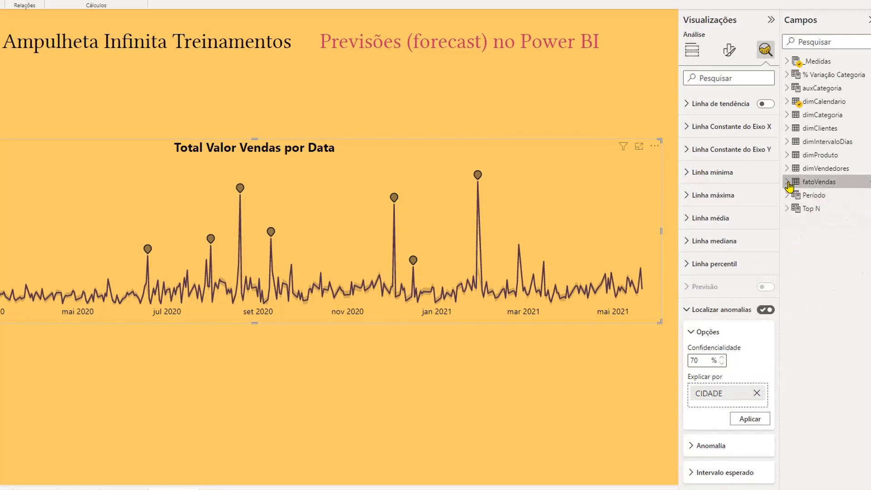
Step: Add Categoria, CLIENTE and VENDEDOR from their dimension tables as further anomaly explanation fields and apply them
{"action": "left_click", "coordinate": [789, 116]}
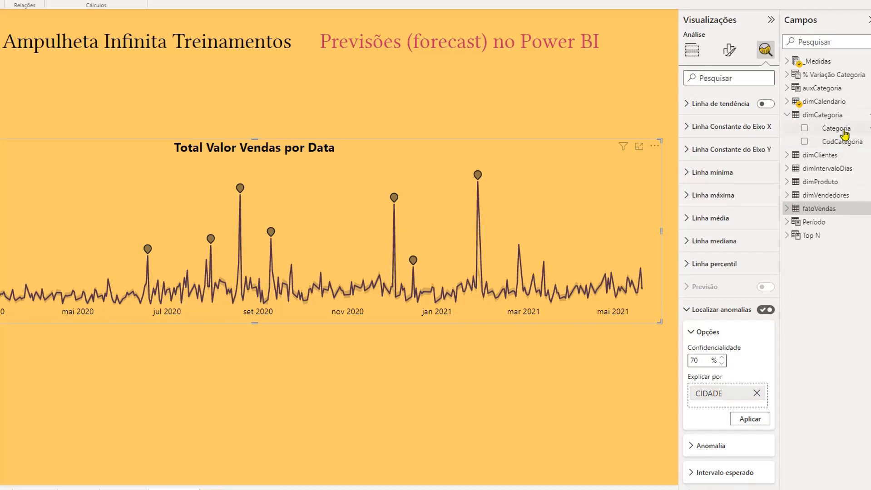
{"action": "left_click_drag", "start_coordinate": [842, 130], "coordinate": [746, 406]}
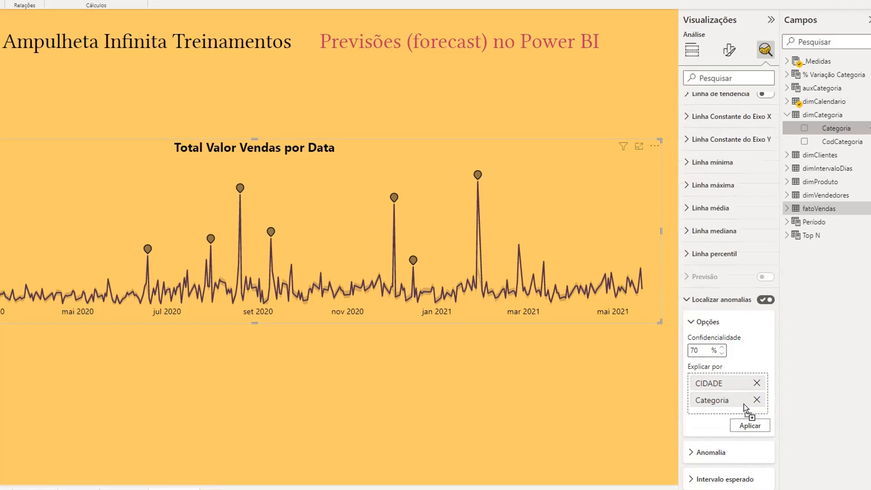
{"action": "left_click", "coordinate": [786, 155]}
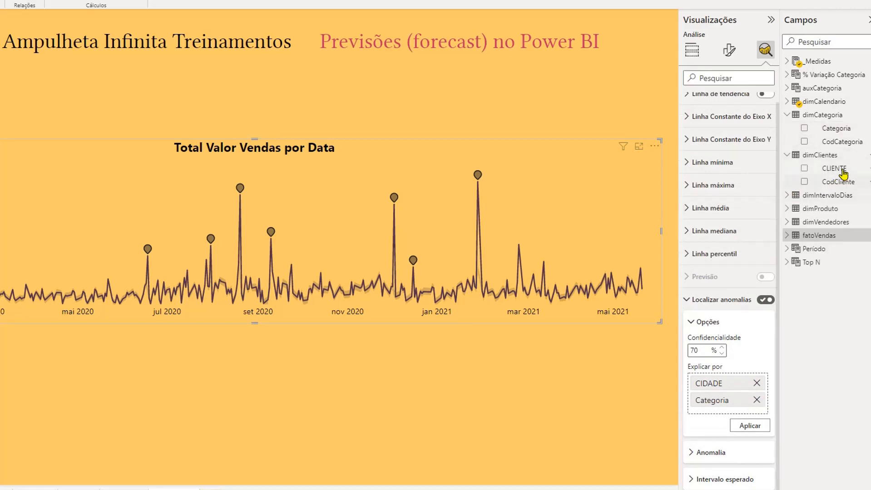
{"action": "left_click_drag", "start_coordinate": [842, 171], "coordinate": [745, 414]}
{"action": "left_click", "coordinate": [787, 222]}
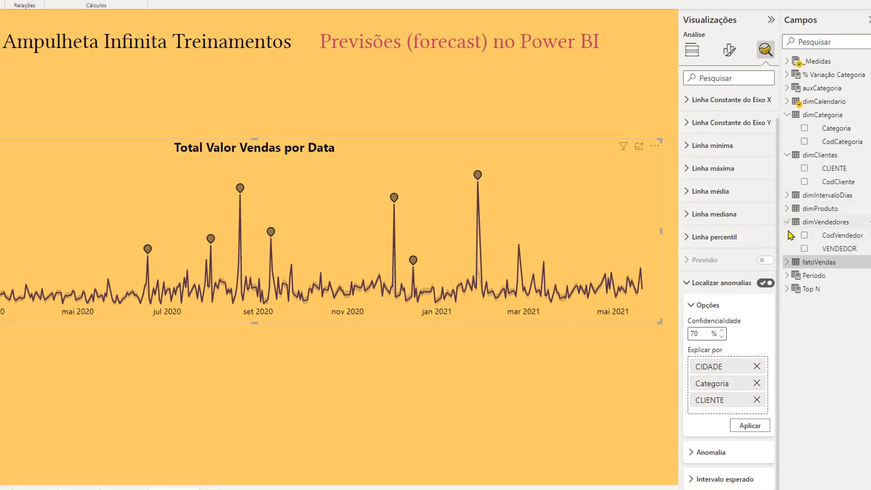
{"action": "left_click_drag", "start_coordinate": [839, 249], "coordinate": [738, 415]}
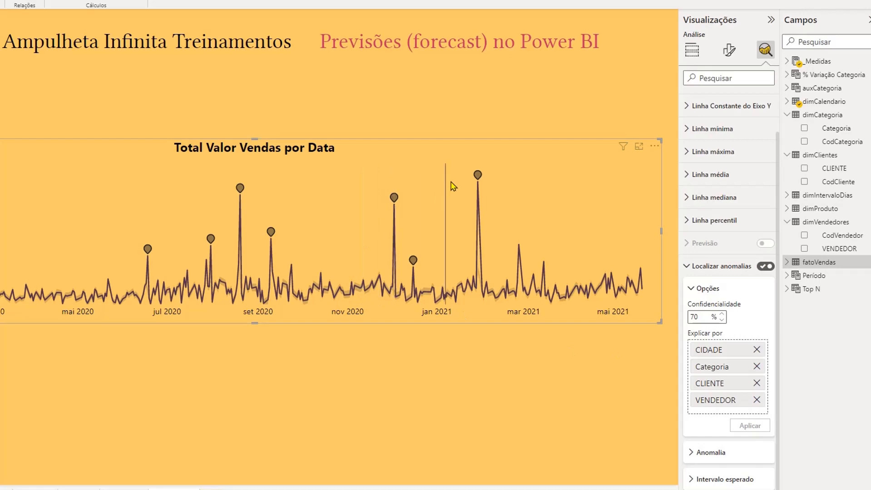
Step: Examine the details and possible explanations of the 29/01/2021 anomaly on the sales chart
{"action": "mouse_move", "coordinate": [477, 179]}
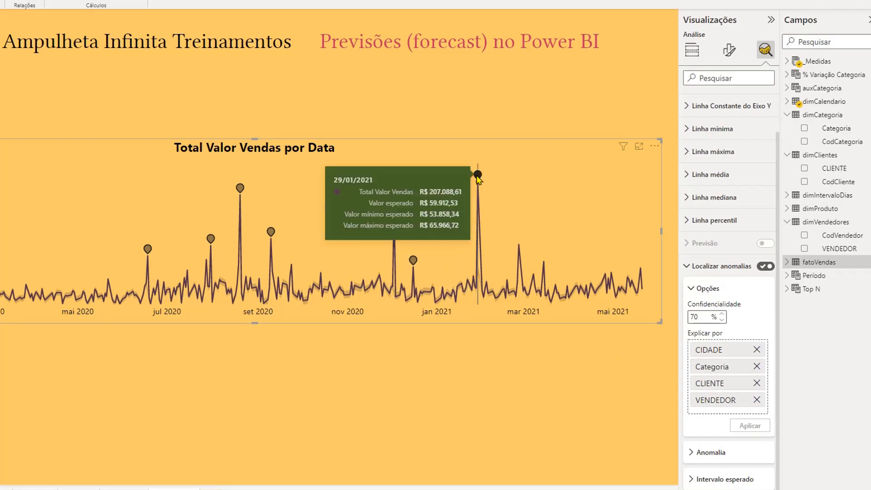
{"action": "left_click", "coordinate": [478, 179]}
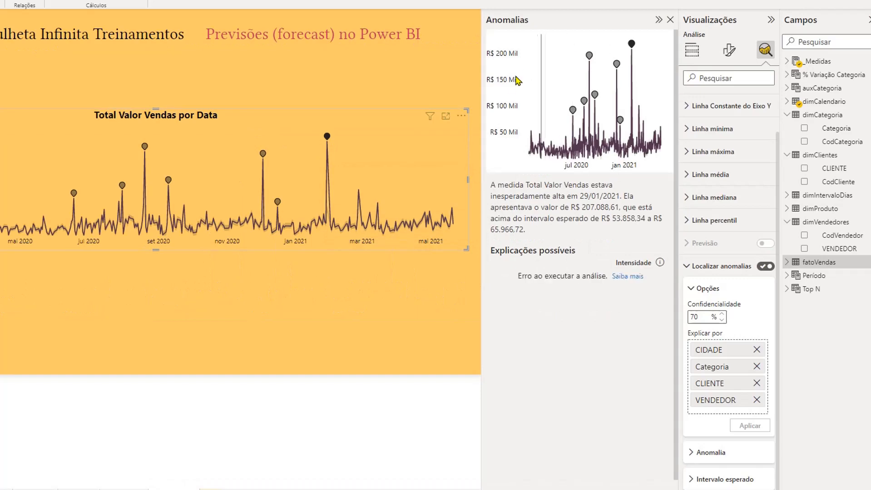
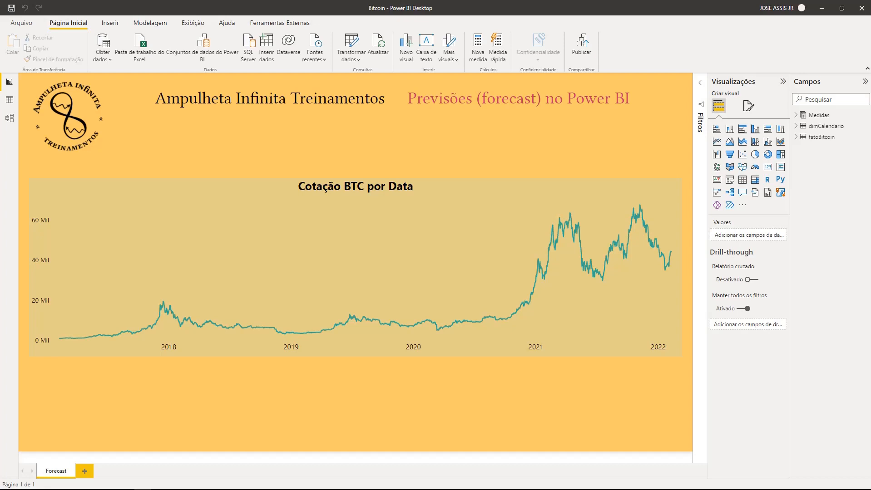
Step: In the Bitcoin report, enable the forecast (Previsão) on the Cotação BTC por Data chart and open its options
{"action": "left_click", "coordinate": [549, 185]}
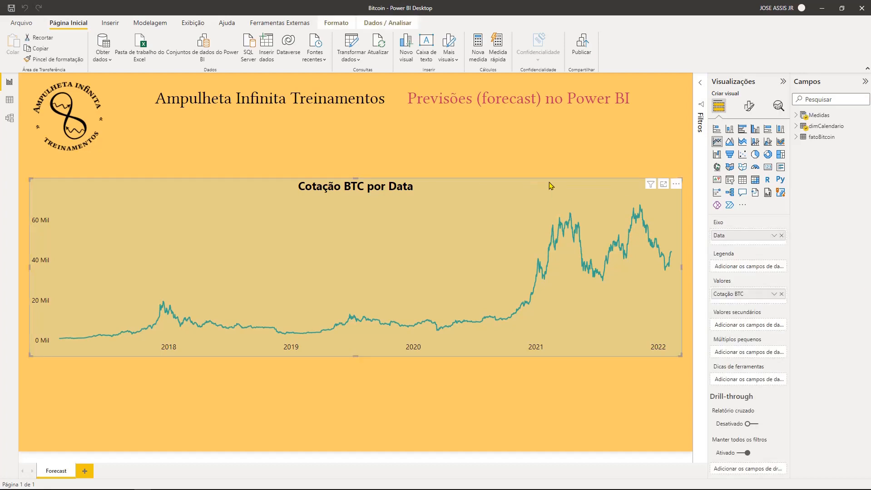
{"action": "left_click", "coordinate": [778, 106]}
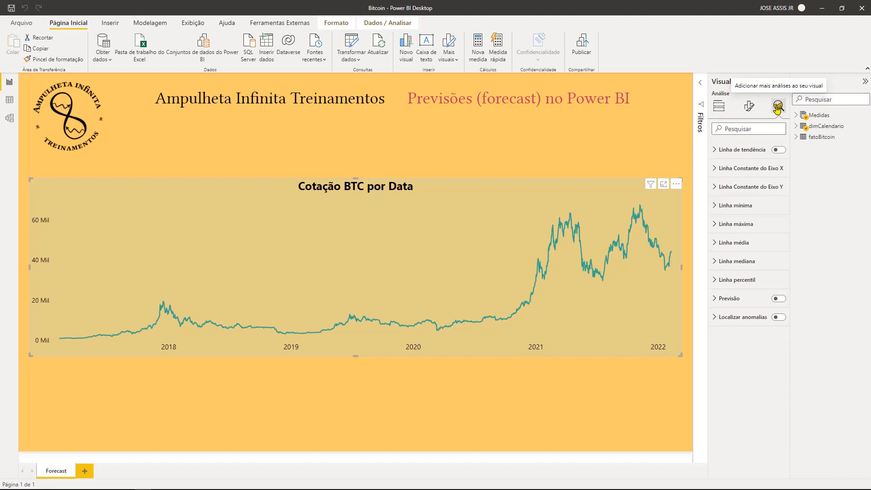
{"action": "left_click", "coordinate": [779, 299]}
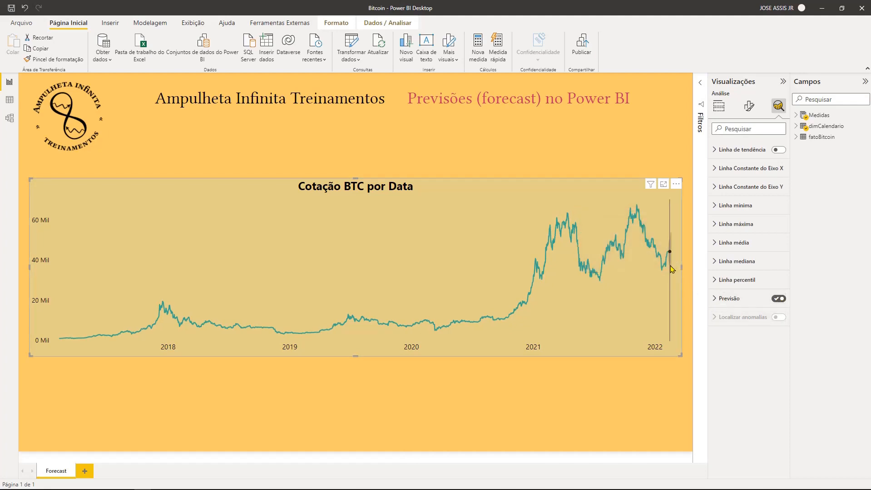
{"action": "left_click", "coordinate": [716, 299]}
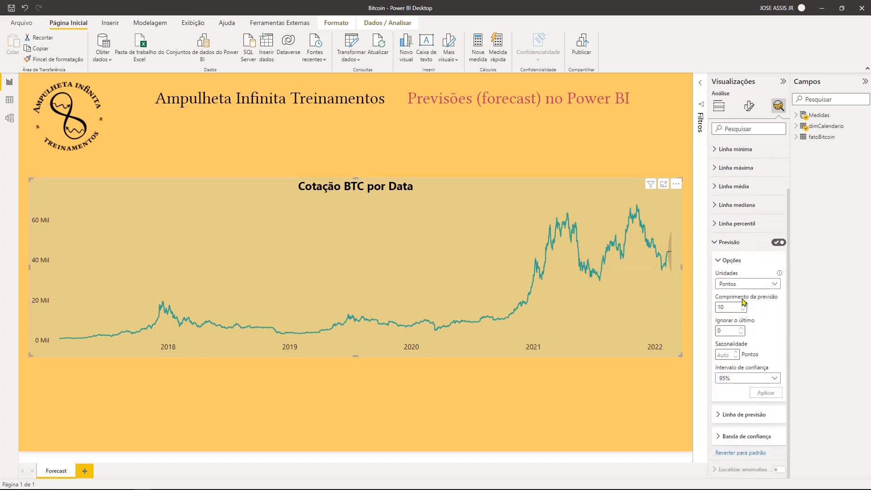
Step: Set the Cotação BTC por Data forecast length to 6 with Meses as the unit and apply it
{"action": "left_click", "coordinate": [775, 284]}
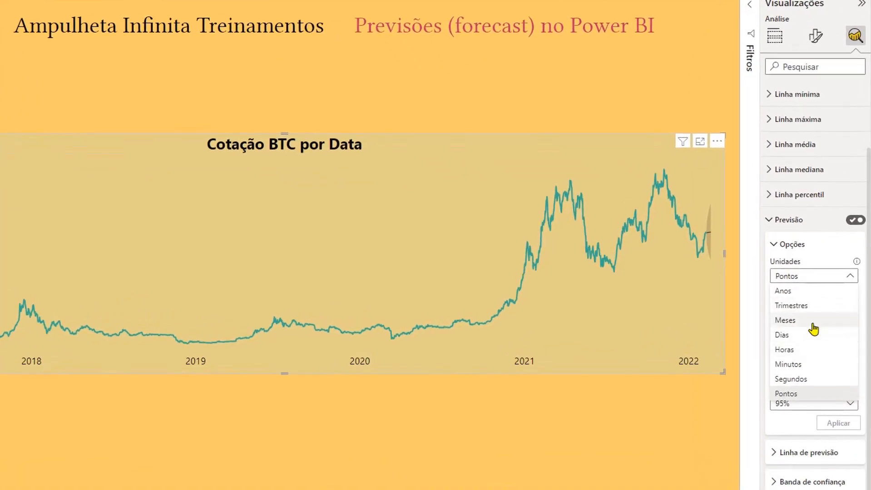
{"action": "left_click", "coordinate": [813, 327]}
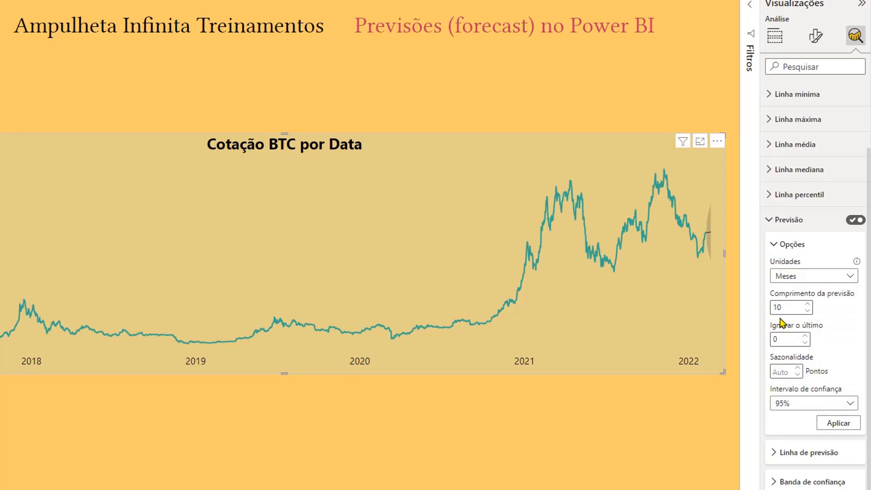
{"action": "left_click_drag", "start_coordinate": [778, 307], "coordinate": [786, 308]}
{"action": "key", "text": "BackSpace"}
{"action": "key", "text": "BackSpace"}
{"action": "type", "text": "6"}
{"action": "left_click", "coordinate": [847, 429]}
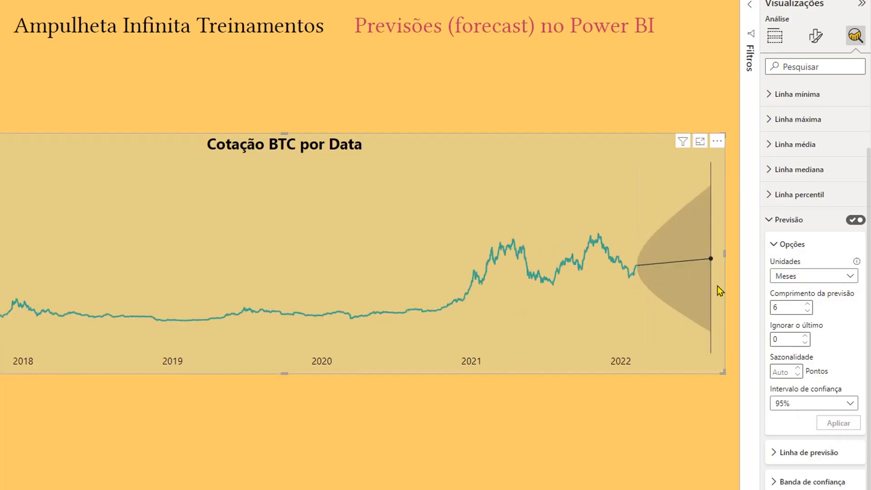
{"action": "left_click", "coordinate": [789, 220]}
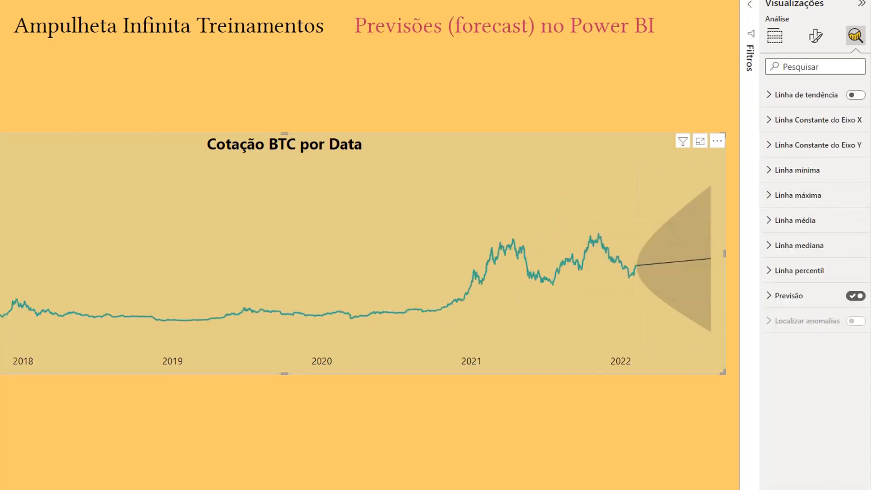
Step: Enable the zoom slider on the Bitcoin chart and narrow the date range to start around August 2020, keeping the full forecast
{"action": "left_click", "coordinate": [816, 37]}
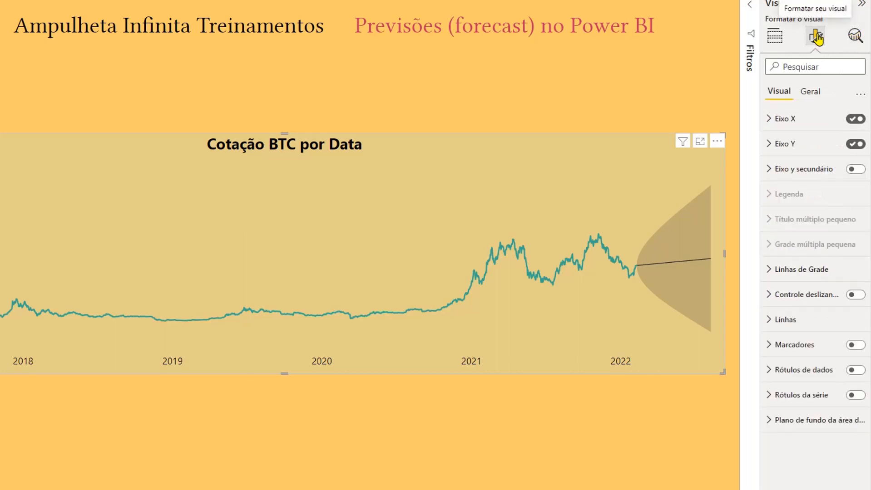
{"action": "left_click", "coordinate": [855, 295]}
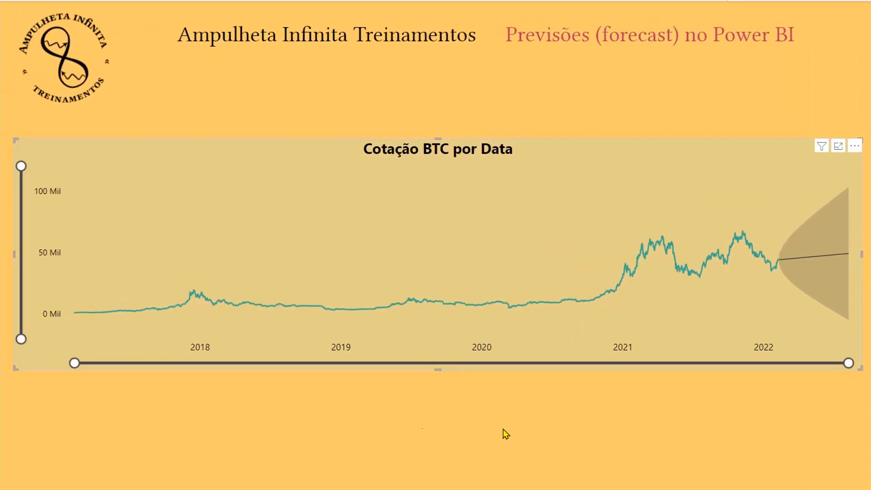
{"action": "left_click_drag", "start_coordinate": [75, 363], "coordinate": [567, 366]}
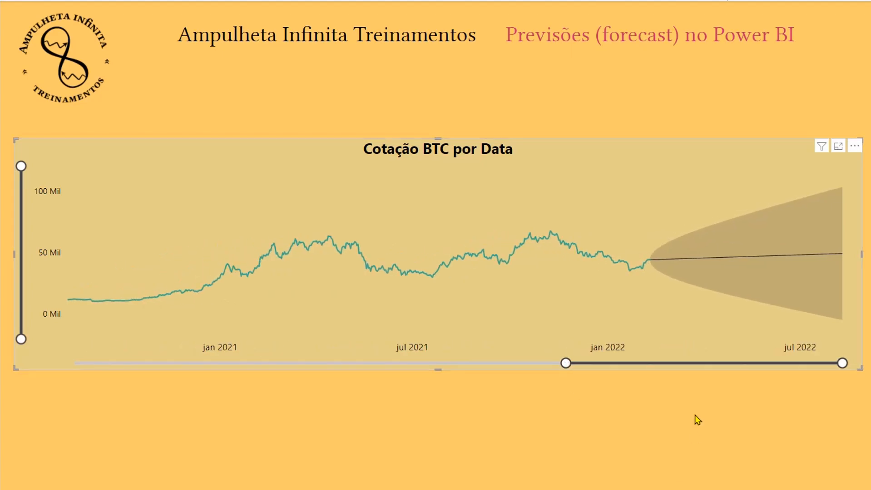
{"action": "mouse_move", "coordinate": [653, 270]}
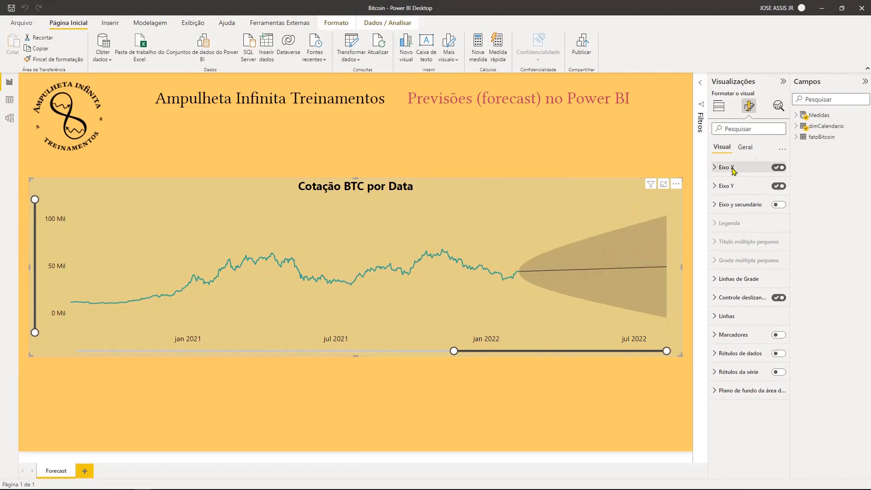
Step: Set the forecast's confidence interval to 75%, apply it, and inspect the forecast values at the end of the band
{"action": "left_click", "coordinate": [778, 108]}
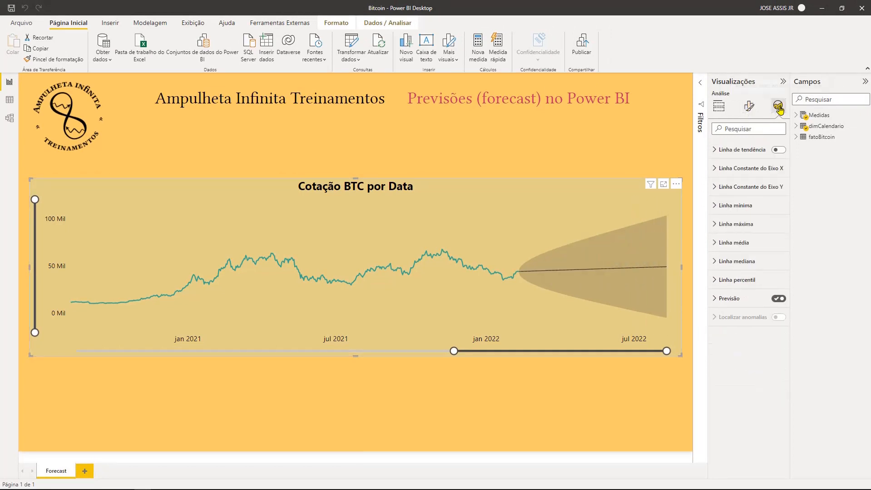
{"action": "left_click", "coordinate": [715, 299]}
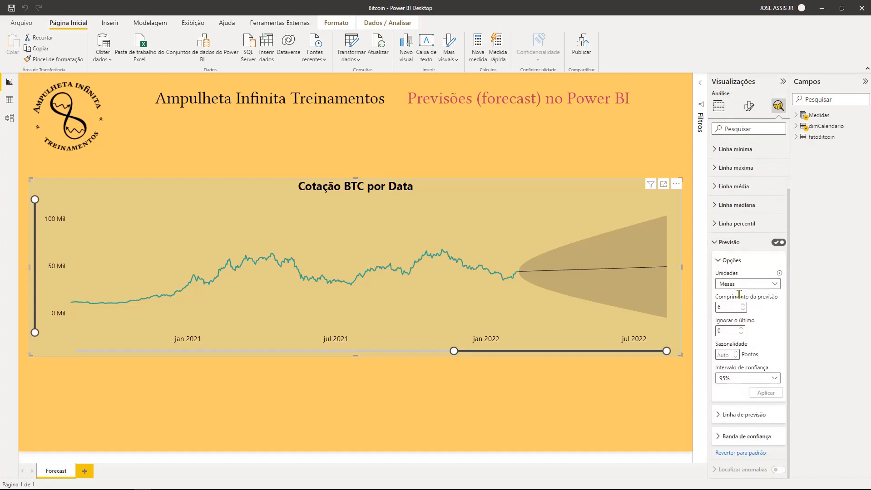
{"action": "scroll", "coordinate": [739, 295], "scroll_direction": "down", "scroll_amount": 2}
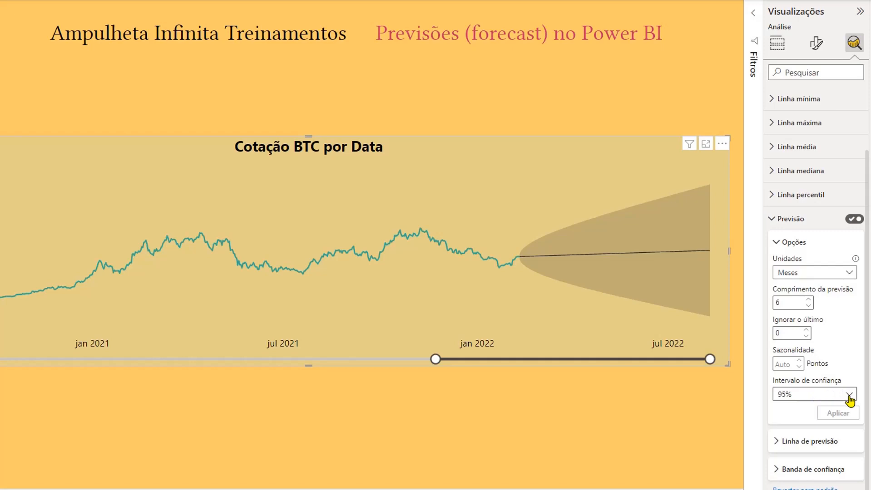
{"action": "left_click", "coordinate": [848, 396]}
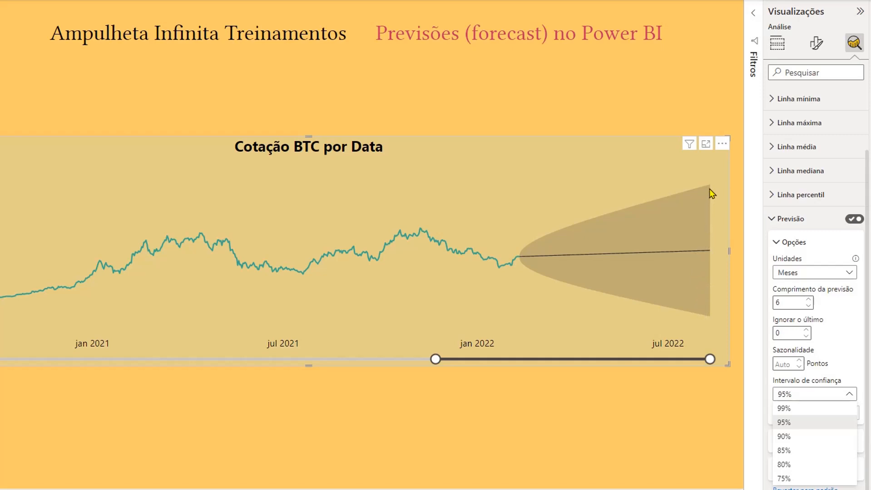
{"action": "left_click", "coordinate": [784, 480]}
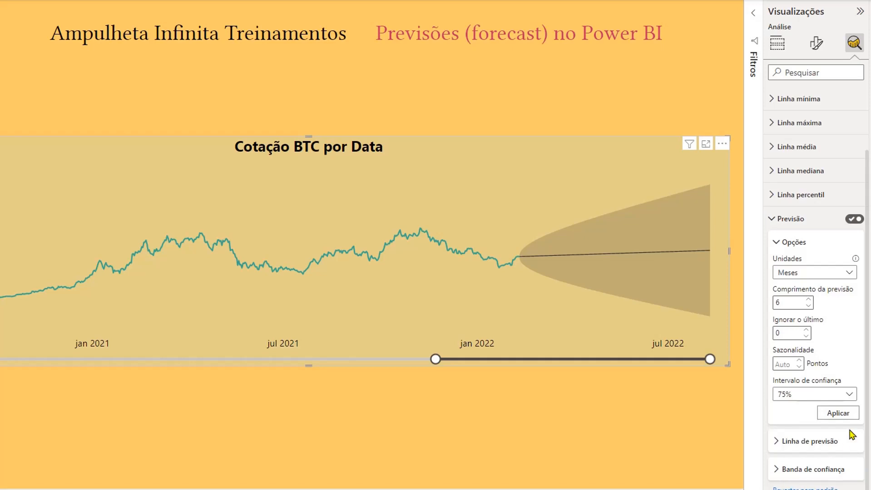
{"action": "left_click", "coordinate": [848, 416]}
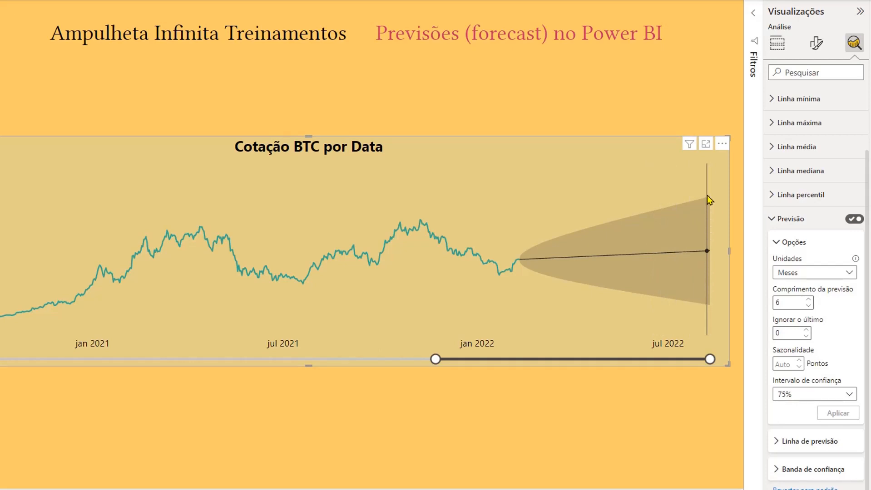
{"action": "mouse_move", "coordinate": [709, 280]}
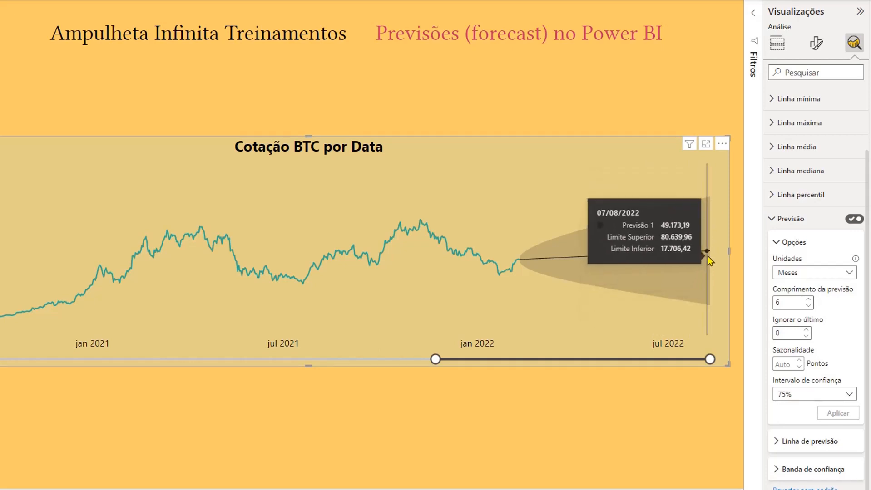